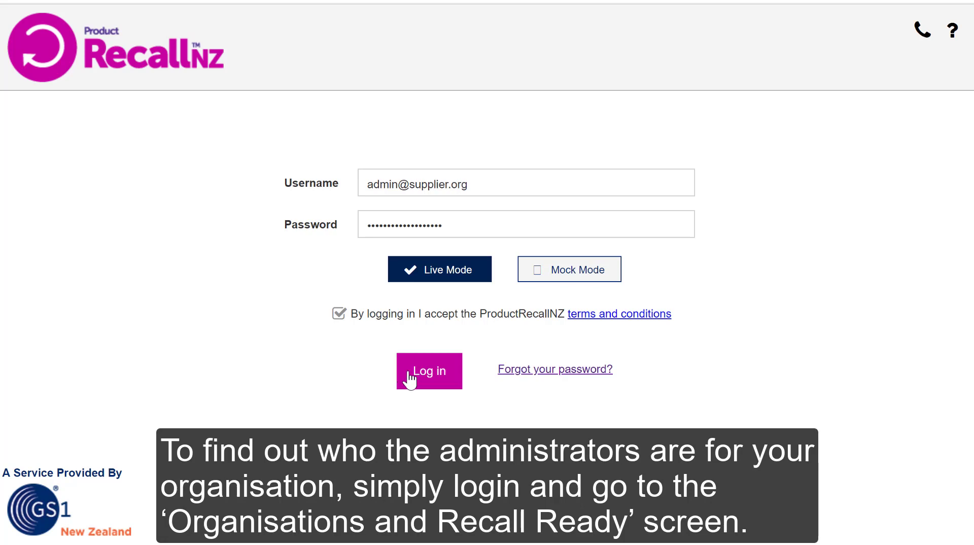
Step: Sign in and view the Recall Ready organisation details listing its Account and User Administrators
{"action": "left_click", "coordinate": [410, 378]}
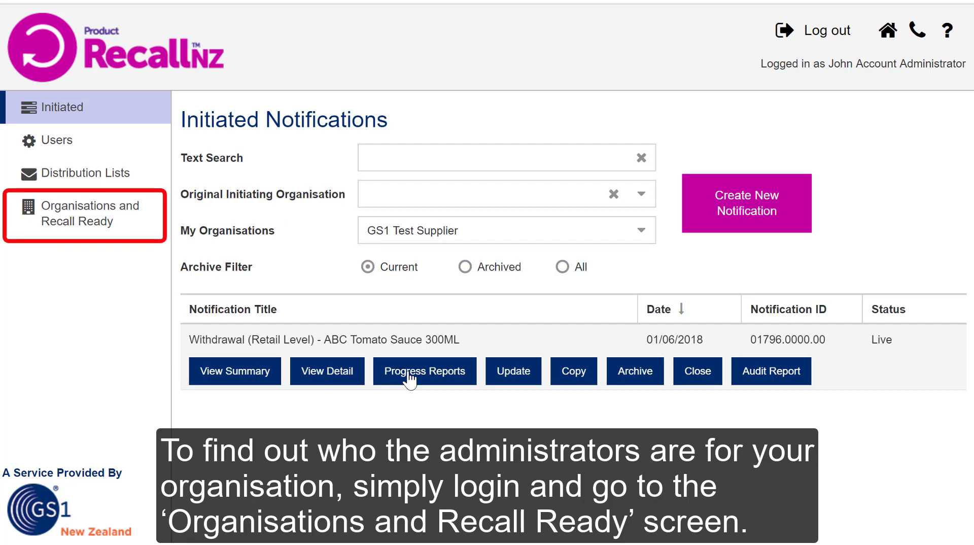
{"action": "left_click", "coordinate": [138, 223]}
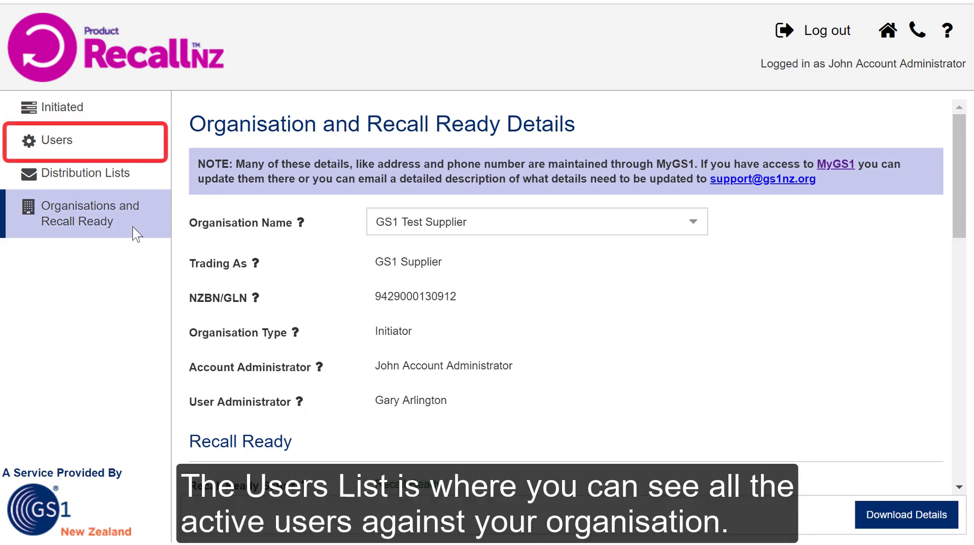
Step: Show the Users List with GS1 Test Supplier's three active users
{"action": "left_click", "coordinate": [117, 141]}
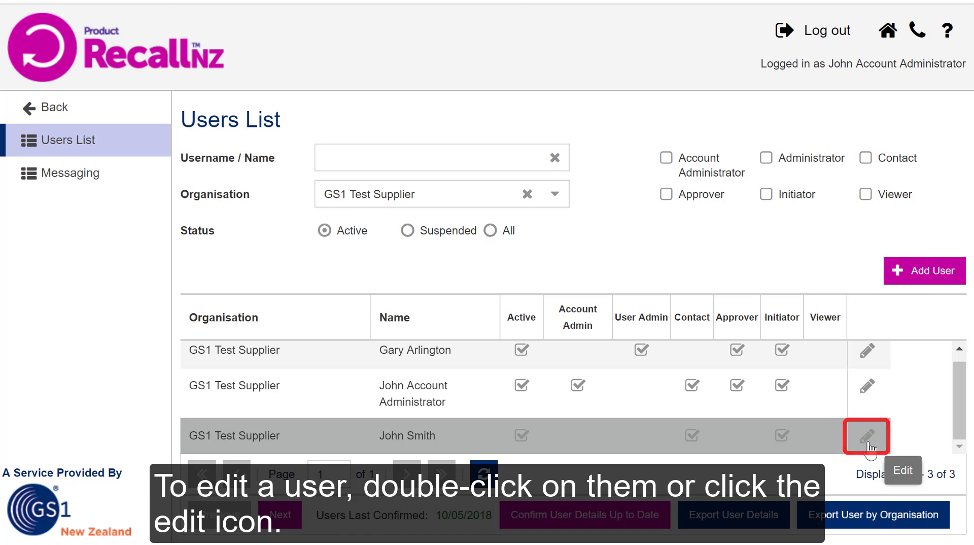
Step: Edit the last user in the list and replace their mobile number with a new one
{"action": "left_click", "coordinate": [870, 448]}
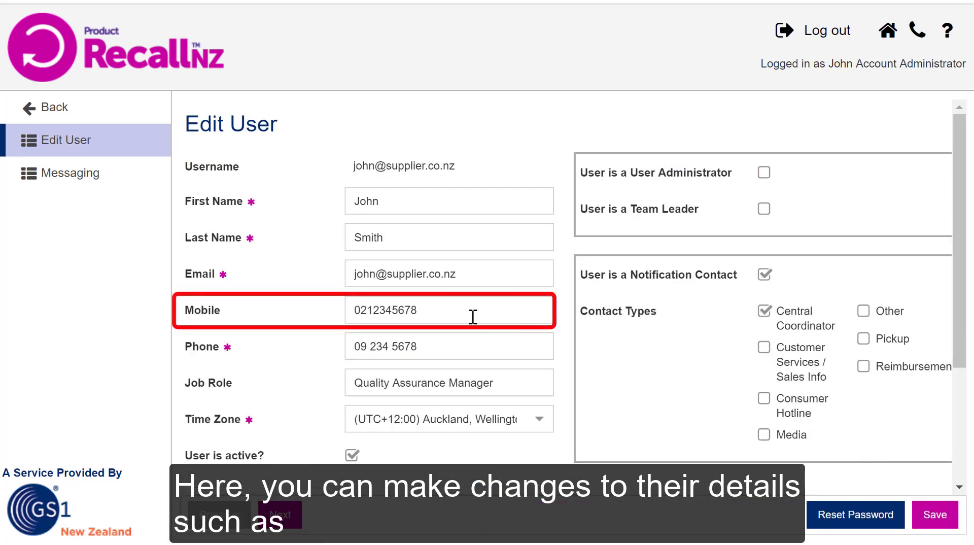
{"action": "double_click", "coordinate": [432, 311]}
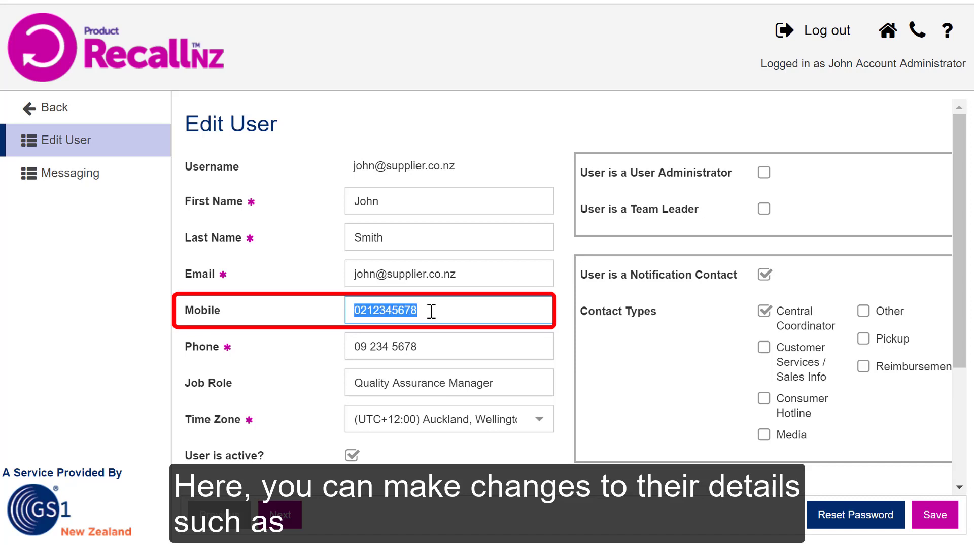
{"action": "type", "text": "021 12345678"}
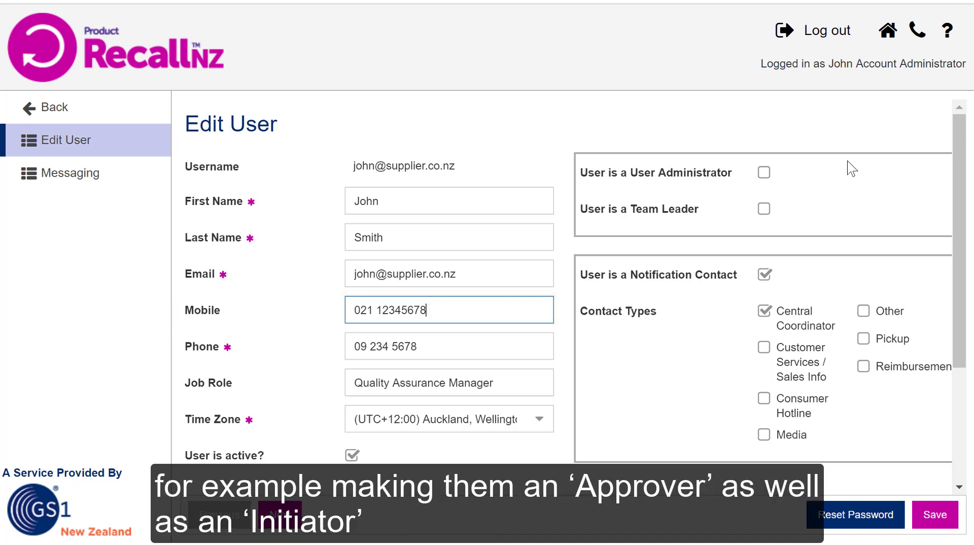
Step: Give that user the Approver role and User Administrator rights, then save
{"action": "left_click_drag", "start_coordinate": [962, 155], "coordinate": [959, 276]}
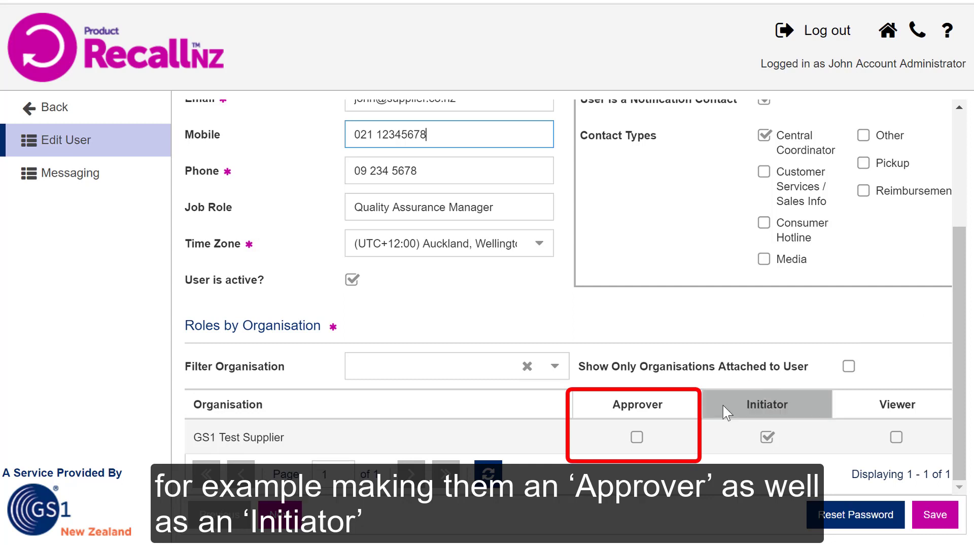
{"action": "left_click", "coordinate": [638, 437]}
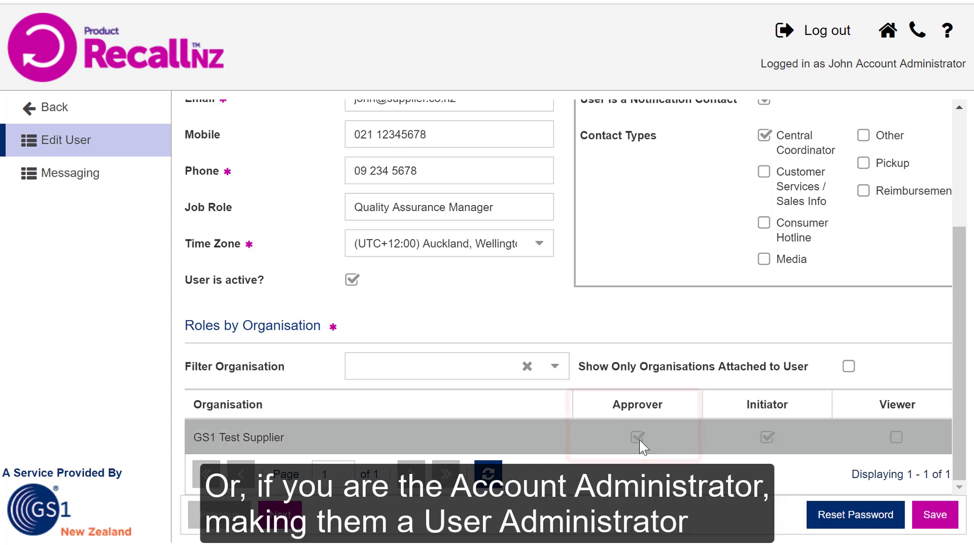
{"action": "left_click_drag", "start_coordinate": [964, 388], "coordinate": [964, 276]}
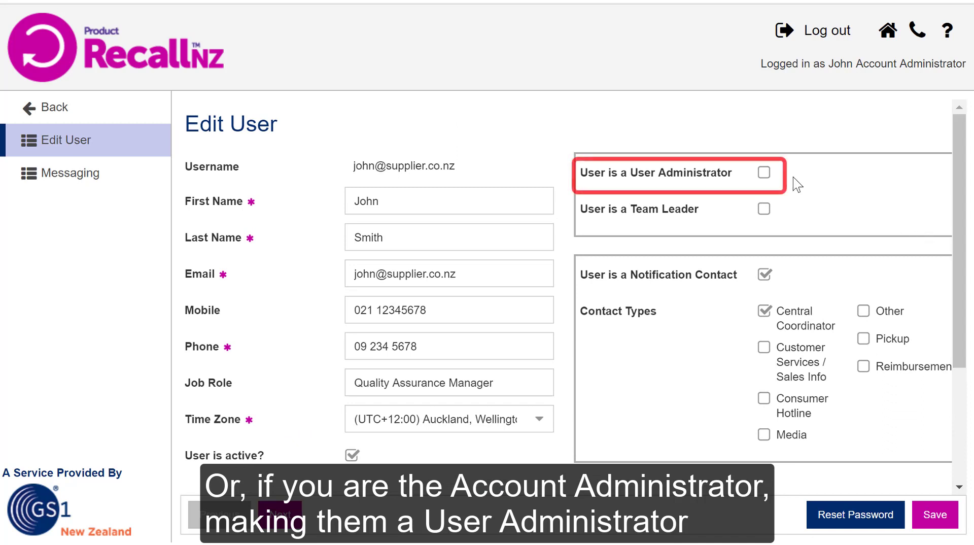
{"action": "left_click", "coordinate": [764, 172]}
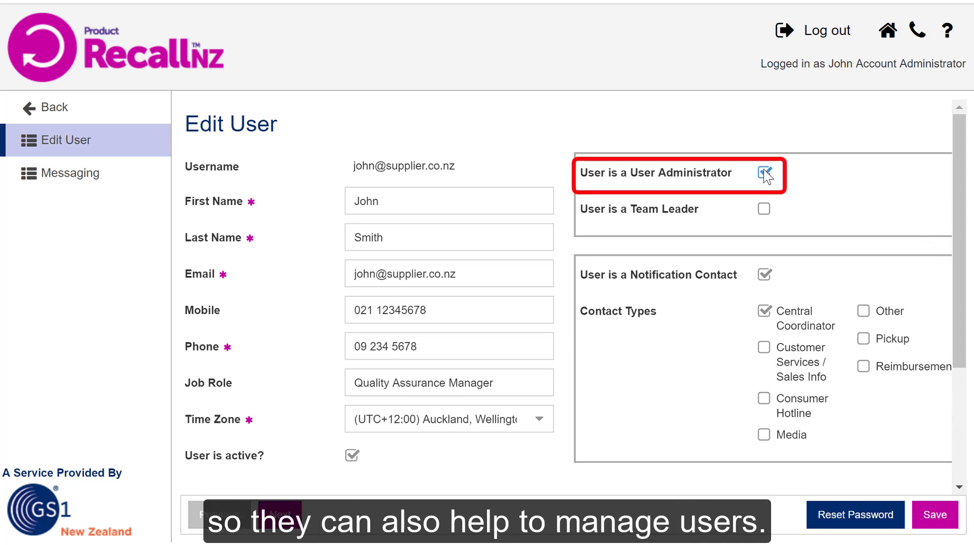
{"action": "left_click", "coordinate": [931, 514]}
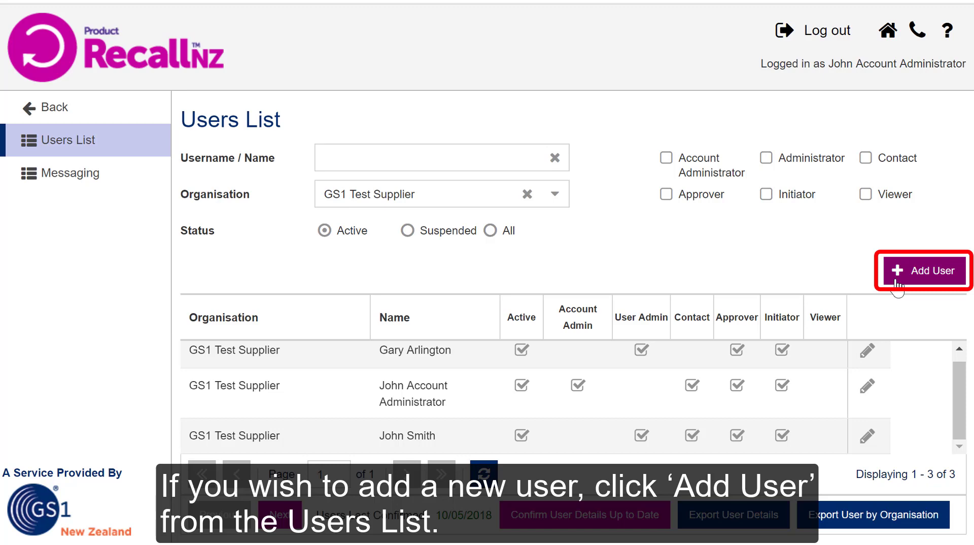
Step: Start a new Quality Adviser user and tick Initiator alongside Approver for GS1 Test Supplier
{"action": "left_click", "coordinate": [896, 279]}
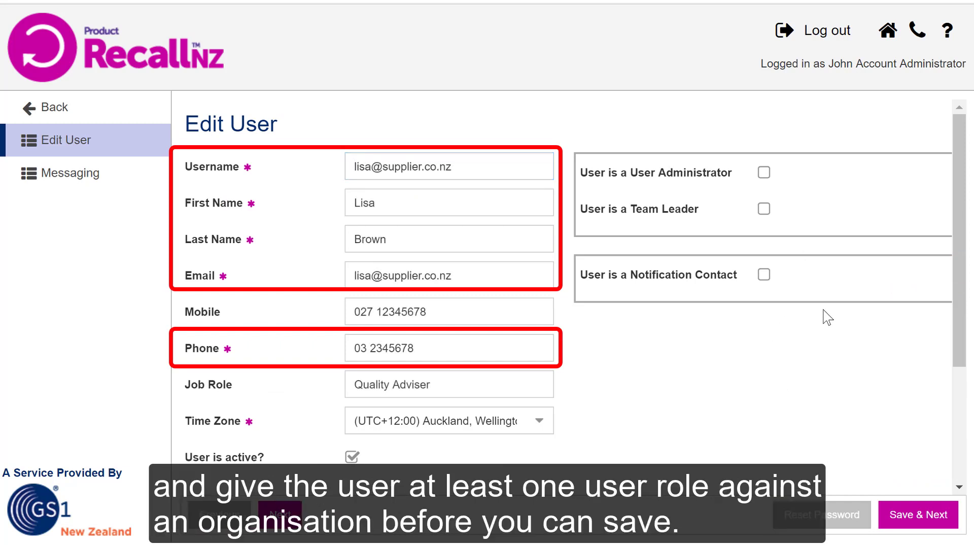
{"action": "left_click_drag", "start_coordinate": [965, 297], "coordinate": [966, 411]}
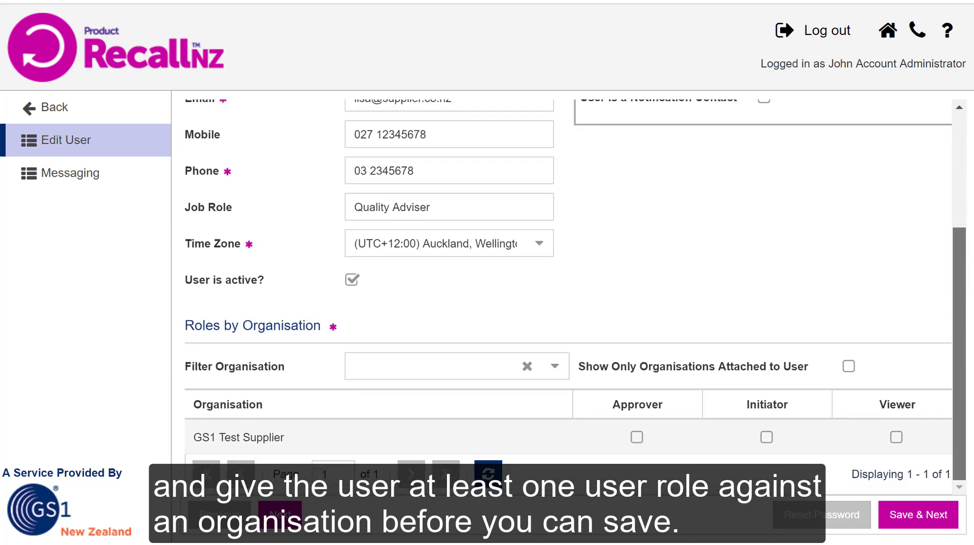
{"action": "left_click", "coordinate": [765, 436]}
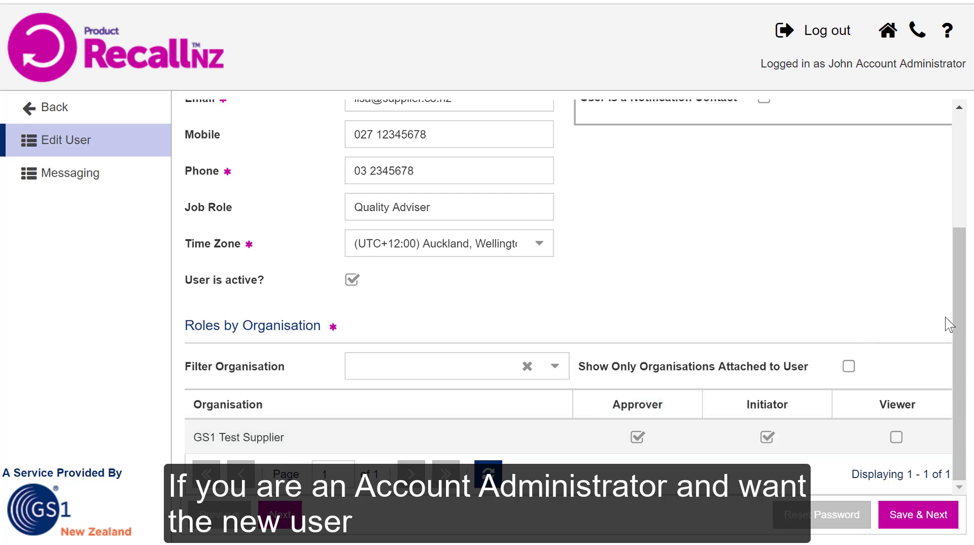
{"action": "left_click_drag", "start_coordinate": [960, 322], "coordinate": [964, 199]}
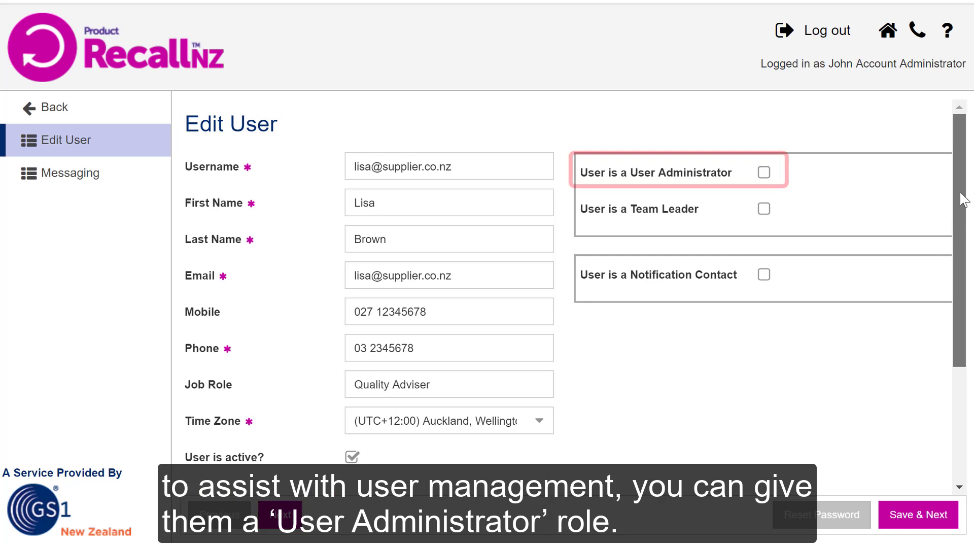
Step: Make the new user User Administrator and contact for Customer Services / Sales Info and Consumer Hotline, then save
{"action": "left_click", "coordinate": [765, 173]}
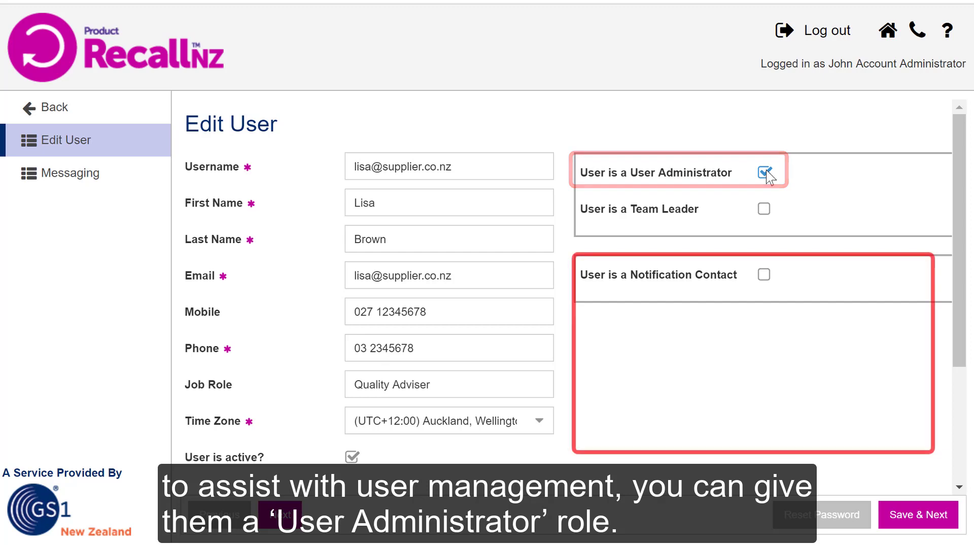
{"action": "left_click", "coordinate": [766, 276]}
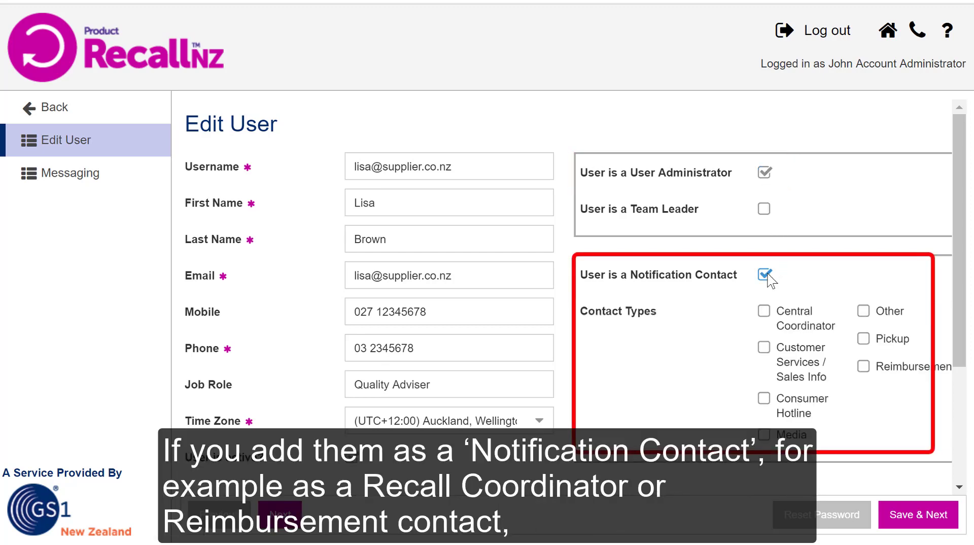
{"action": "left_click", "coordinate": [765, 348]}
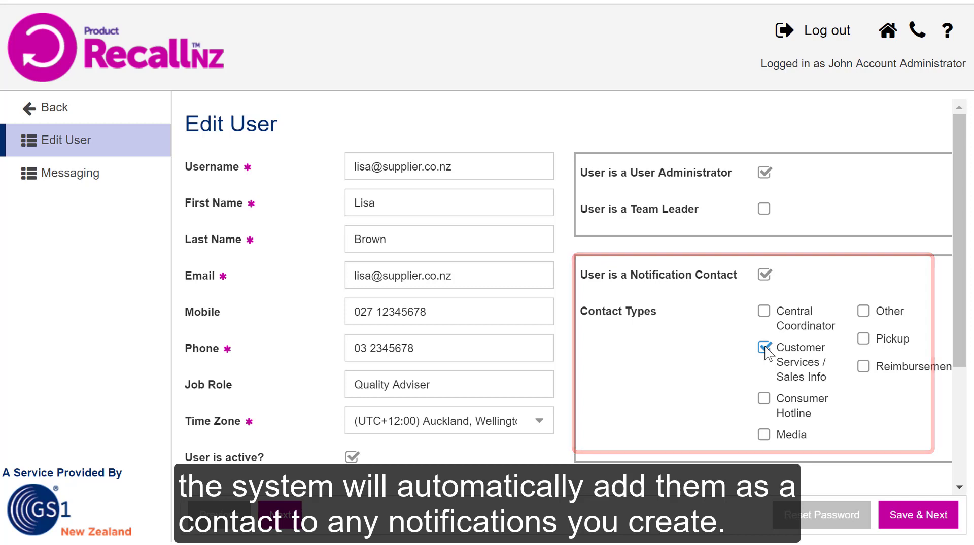
{"action": "left_click", "coordinate": [763, 401]}
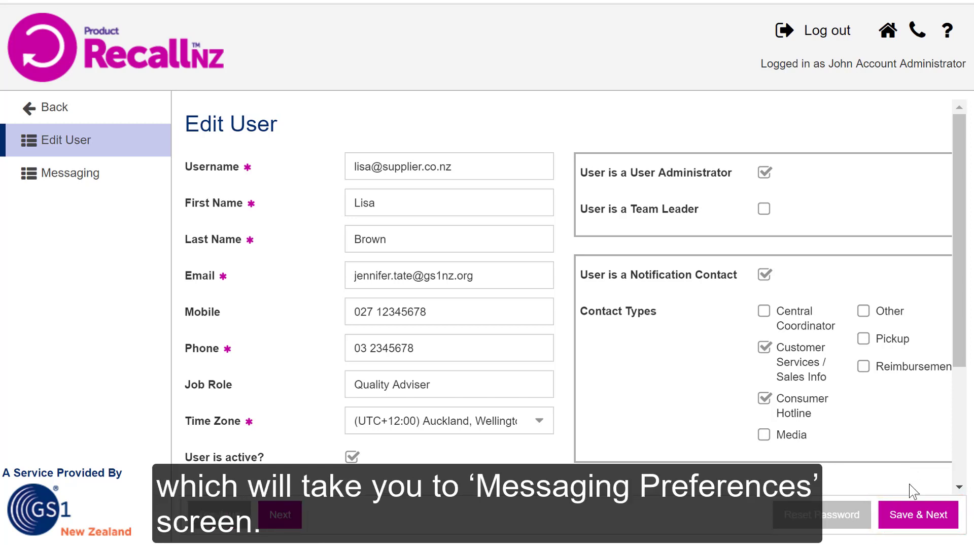
{"action": "left_click", "coordinate": [918, 517]}
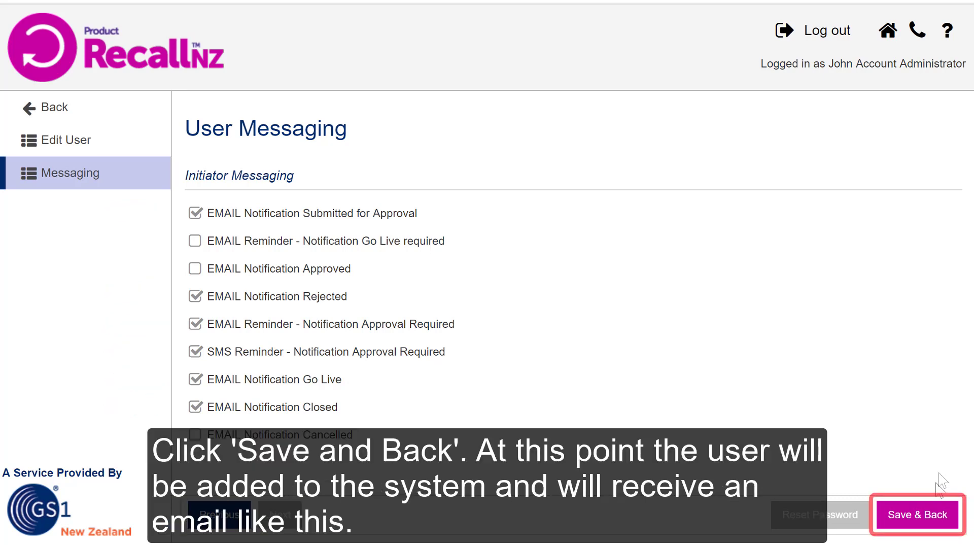
Step: Save the new user's messaging preferences, returning to a Users List of four active users
{"action": "left_click", "coordinate": [935, 513]}
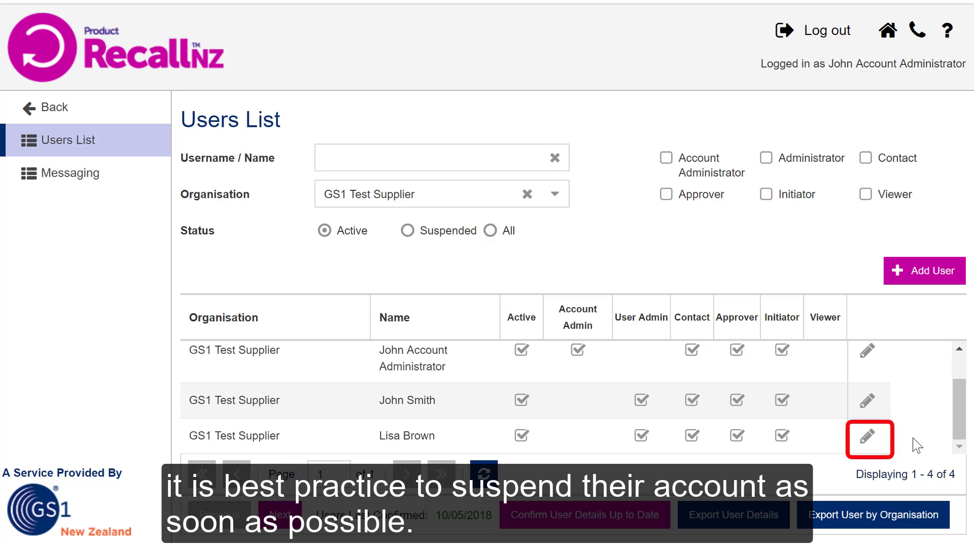
Step: Deactivate the Quality Adviser user, confirm the warning and save, then filter to suspended users
{"action": "left_click", "coordinate": [867, 437]}
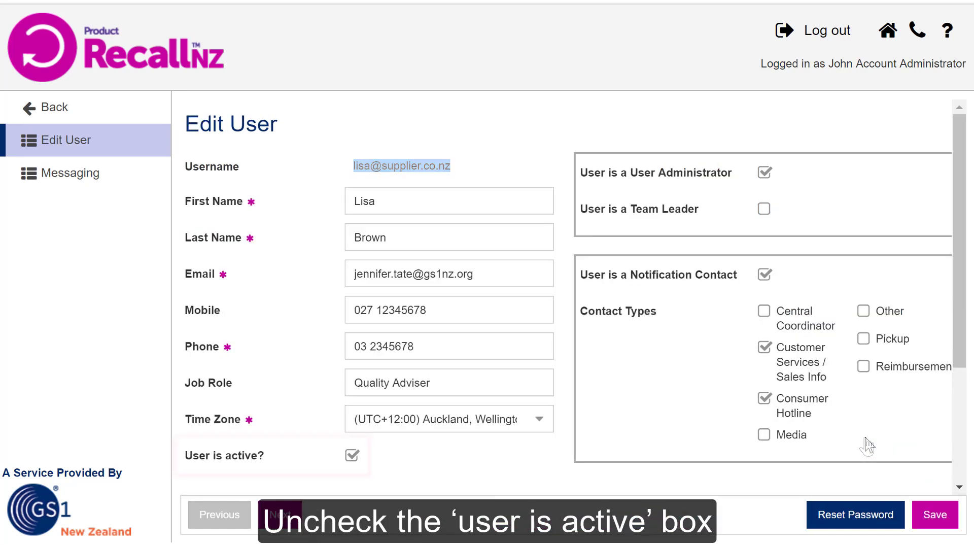
{"action": "left_click", "coordinate": [352, 455]}
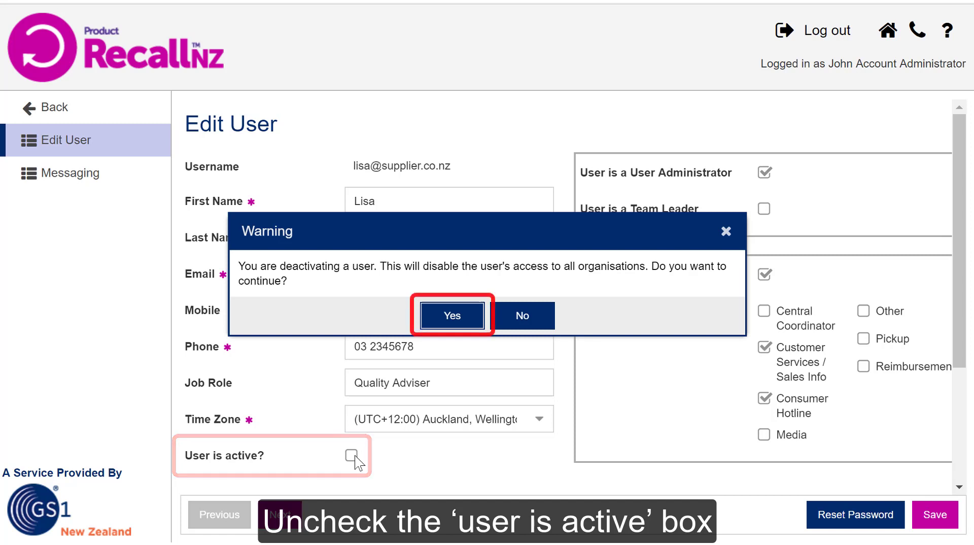
{"action": "left_click", "coordinate": [446, 320]}
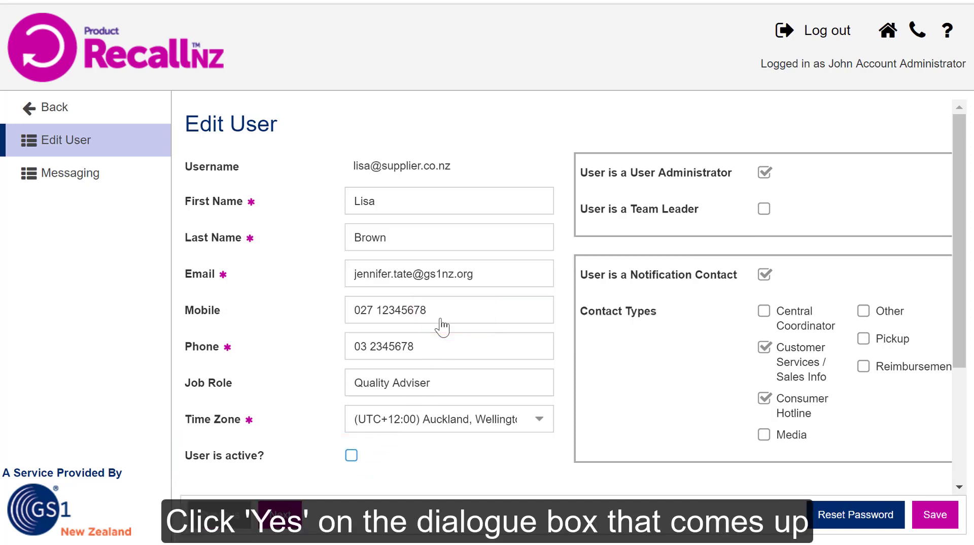
{"action": "left_click", "coordinate": [927, 514]}
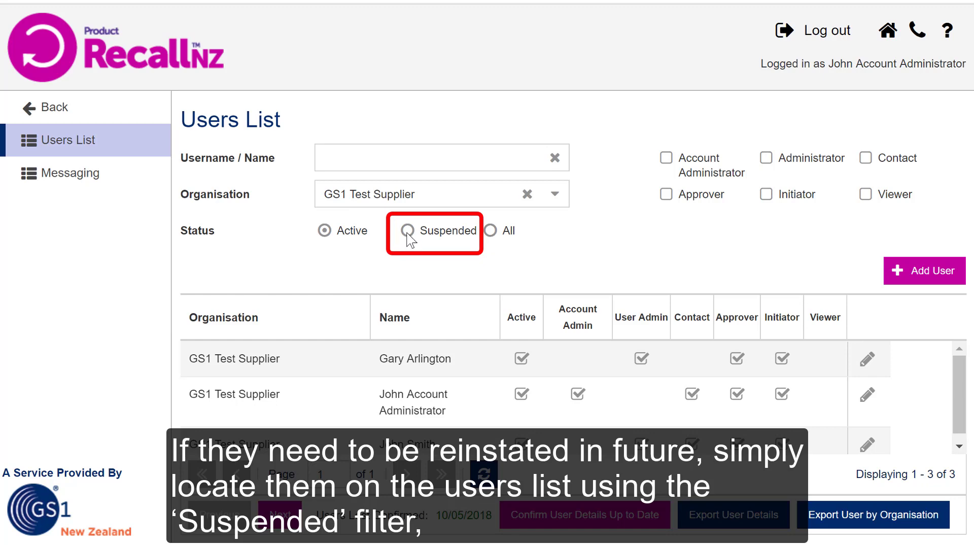
{"action": "left_click", "coordinate": [408, 232]}
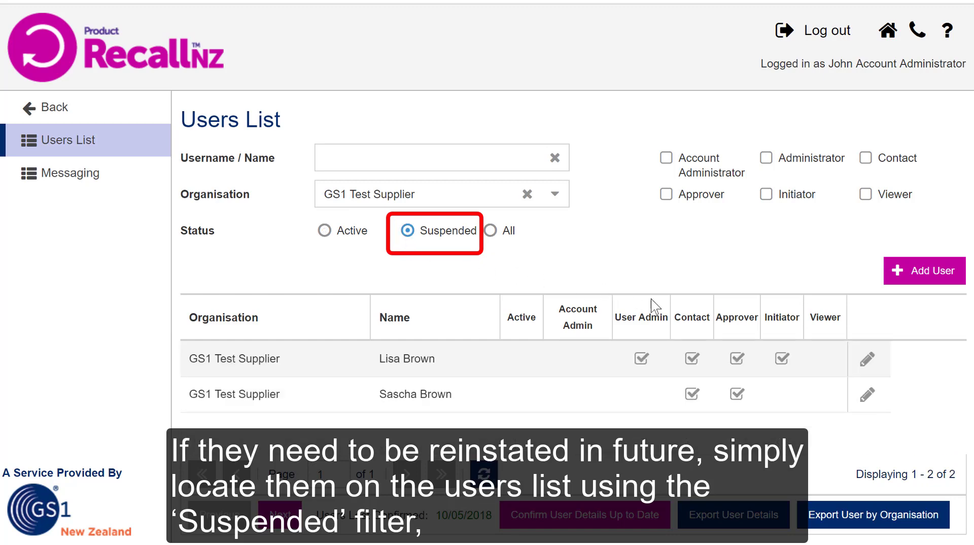
Step: Reactivate the suspended user by re-ticking 'User is active?' and saving
{"action": "left_click", "coordinate": [868, 361]}
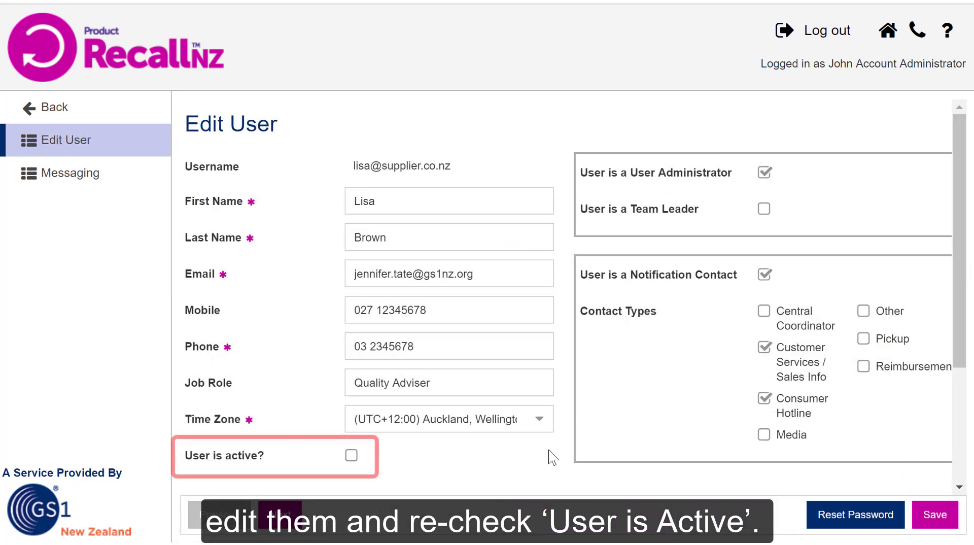
{"action": "left_click", "coordinate": [352, 458]}
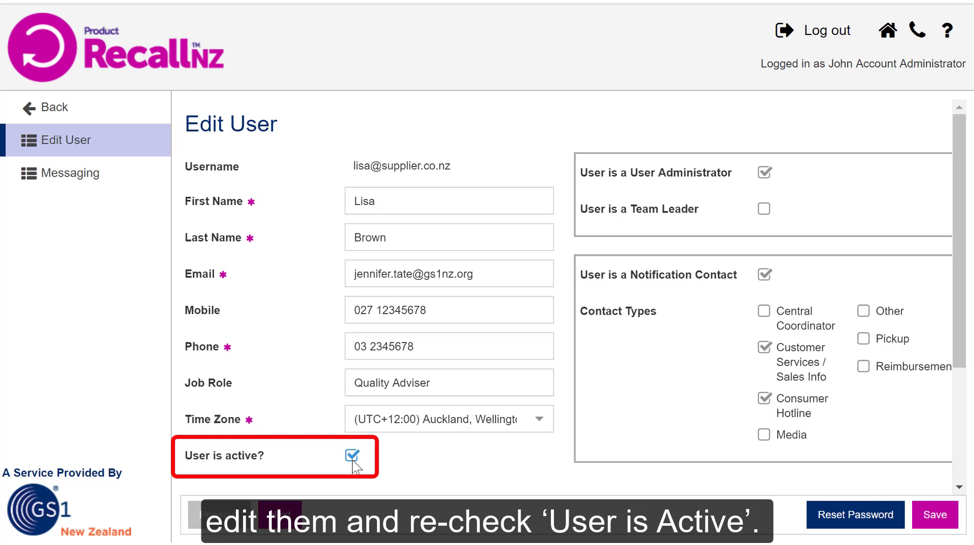
{"action": "left_click", "coordinate": [930, 520]}
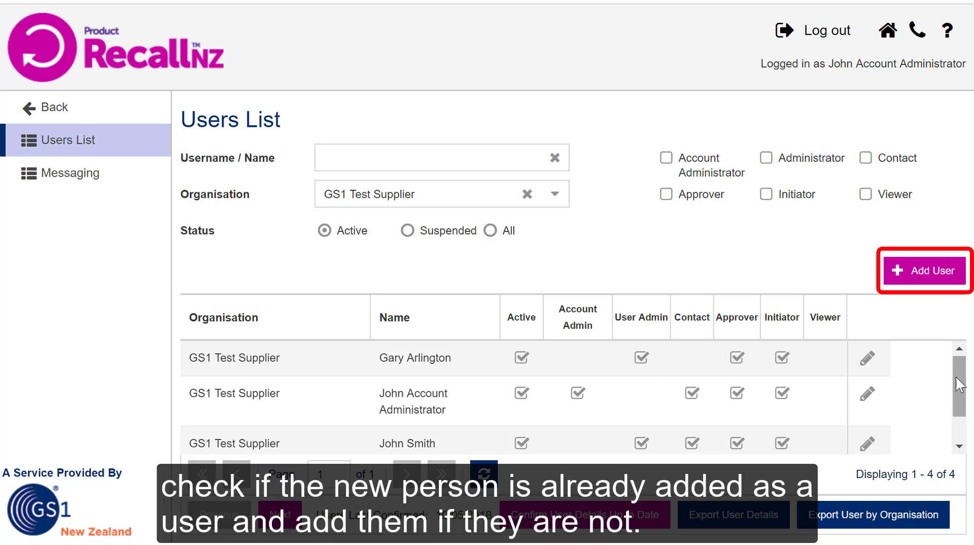
Step: Scroll to the signed-in Account Administrator's own row and open it for editing
{"action": "left_click_drag", "start_coordinate": [959, 384], "coordinate": [967, 440]}
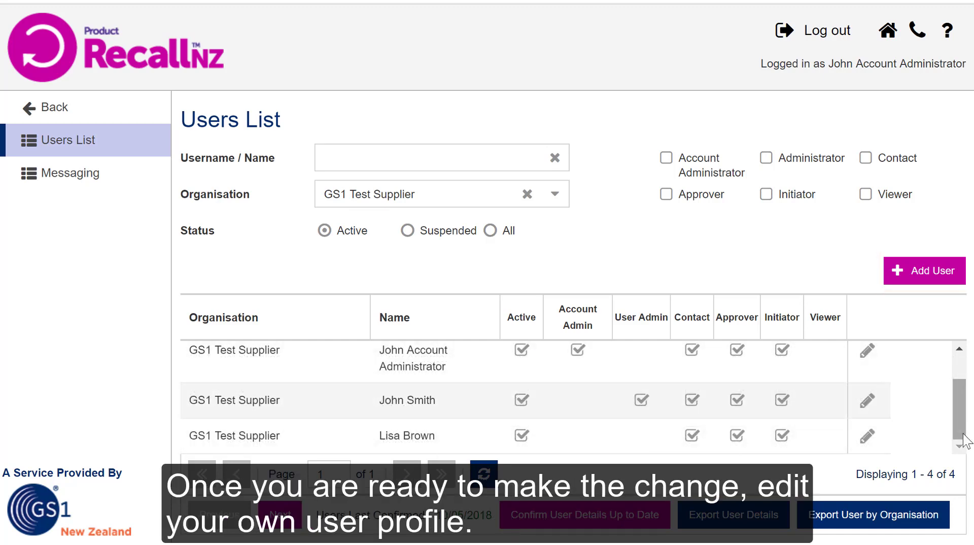
{"action": "left_click", "coordinate": [866, 358]}
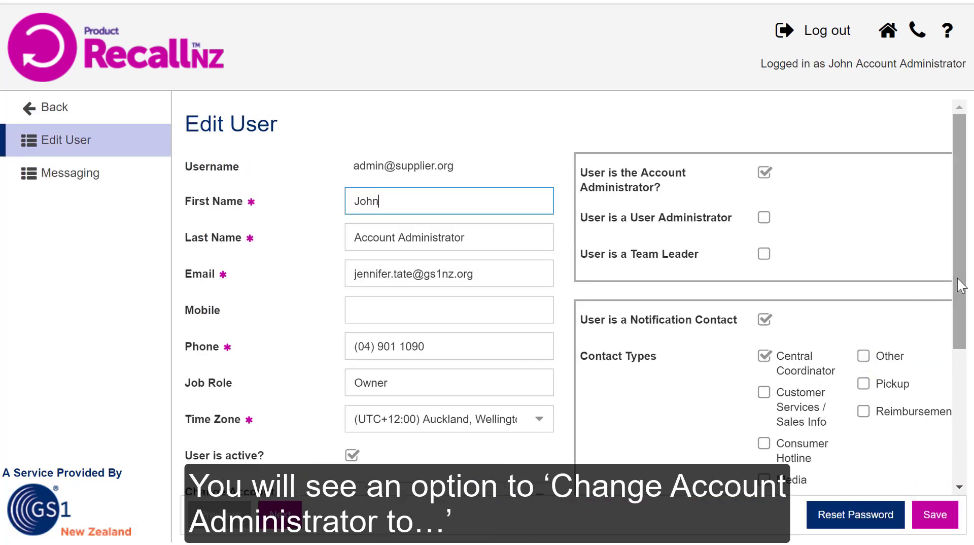
Step: Change the Account Administrator to the new user's email and confirm the warning
{"action": "scroll", "coordinate": [962, 286], "scroll_direction": "down", "scroll_amount": 3}
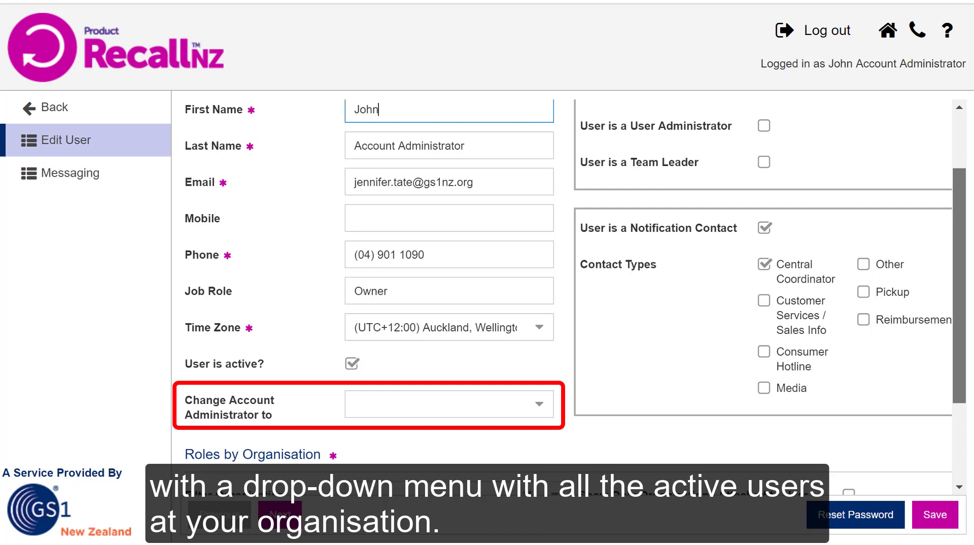
{"action": "left_click", "coordinate": [541, 406]}
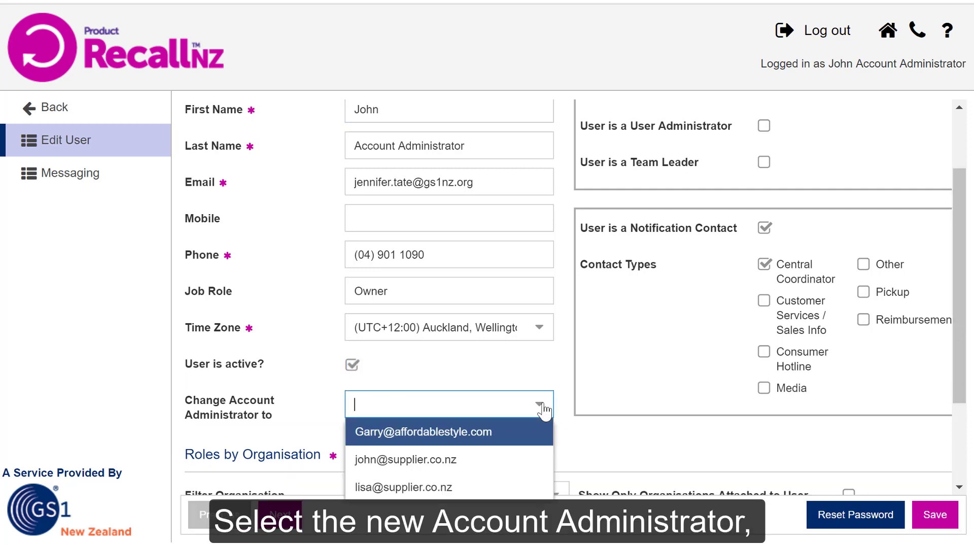
{"action": "left_click", "coordinate": [466, 488]}
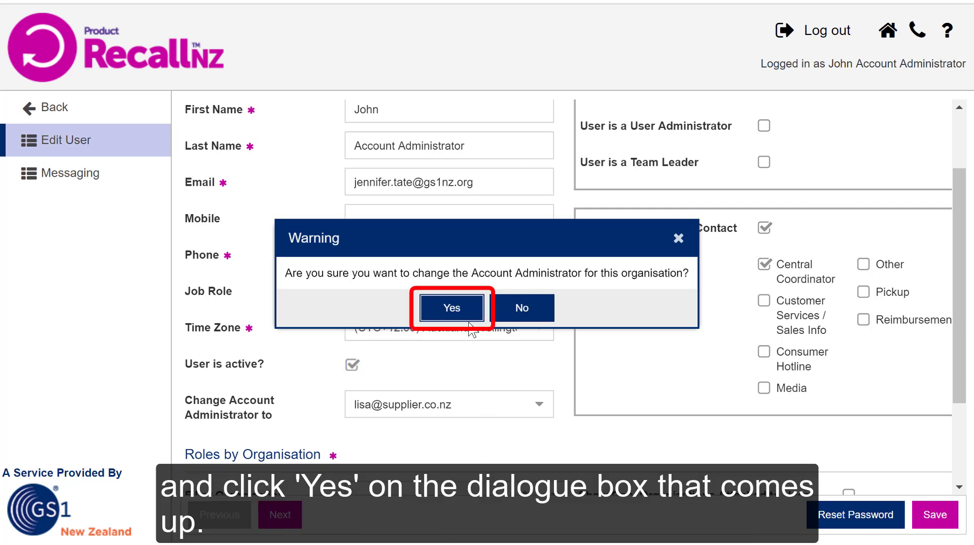
{"action": "key", "text": "ctrl+a"}
{"action": "key", "text": "BackSpace"}
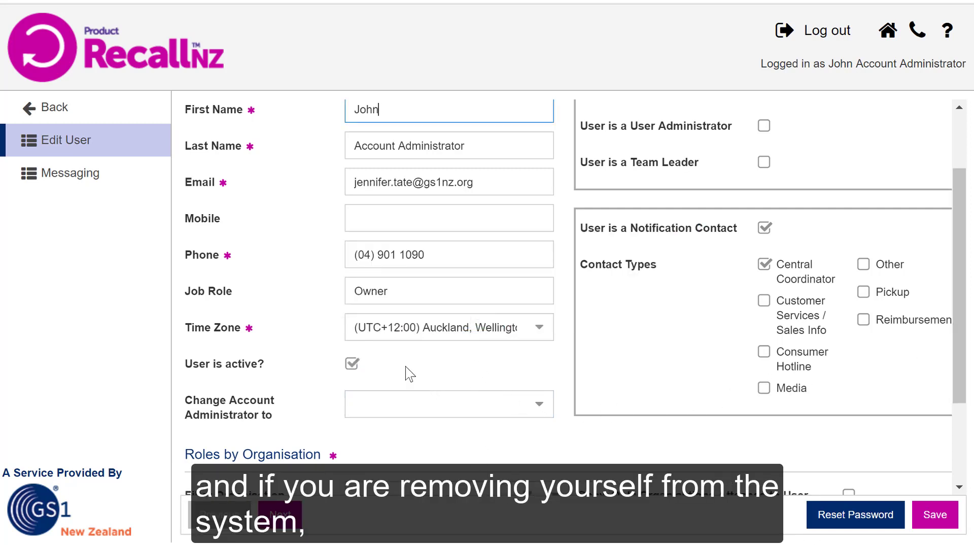
Step: Untick 'User is active?' on your own administrator profile and confirm the deactivation warning
{"action": "left_click", "coordinate": [357, 362]}
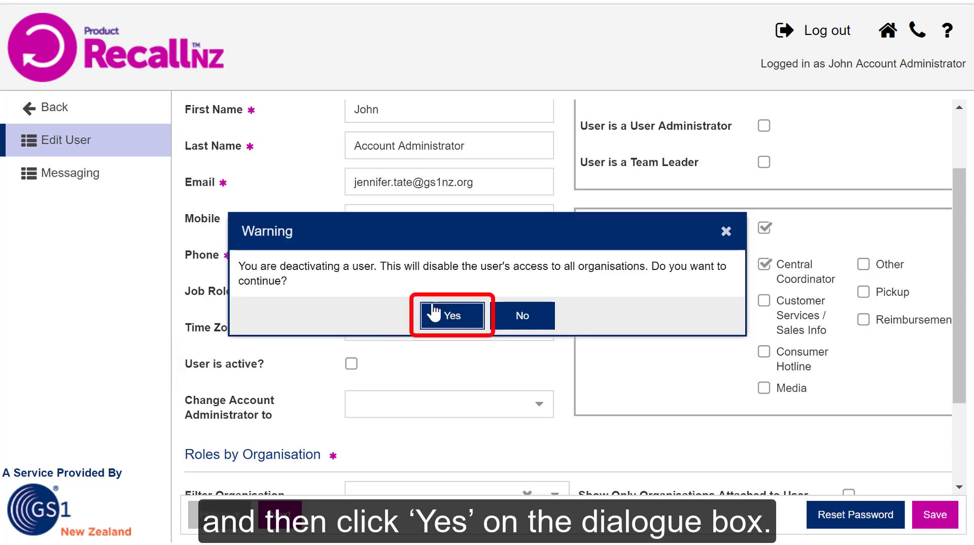
{"action": "left_click", "coordinate": [434, 309]}
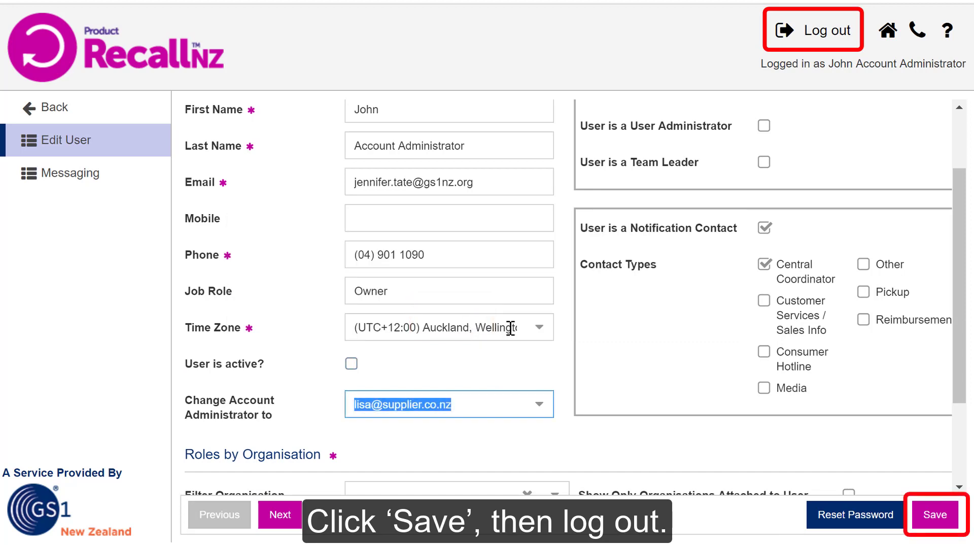